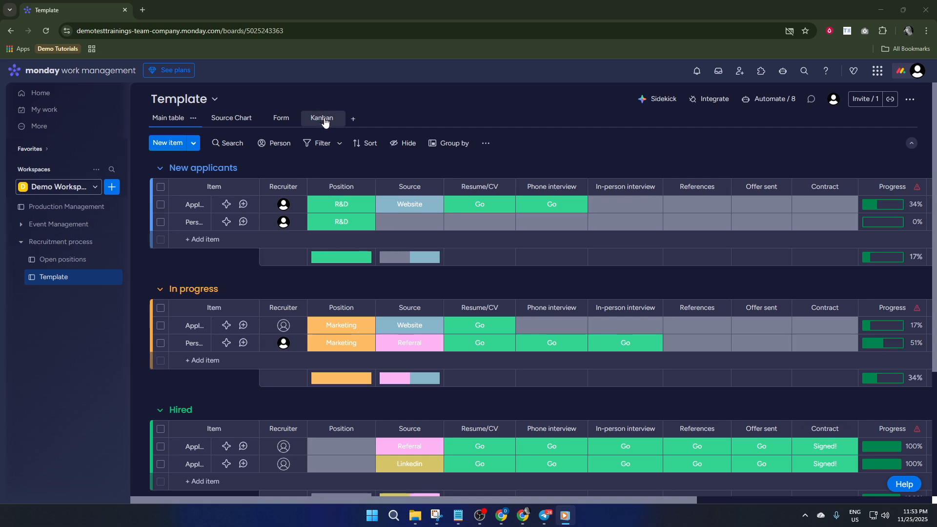
Open the template center for the current workspace and browse its recommended templates.
{"action": "left_click", "coordinate": [112, 190]}
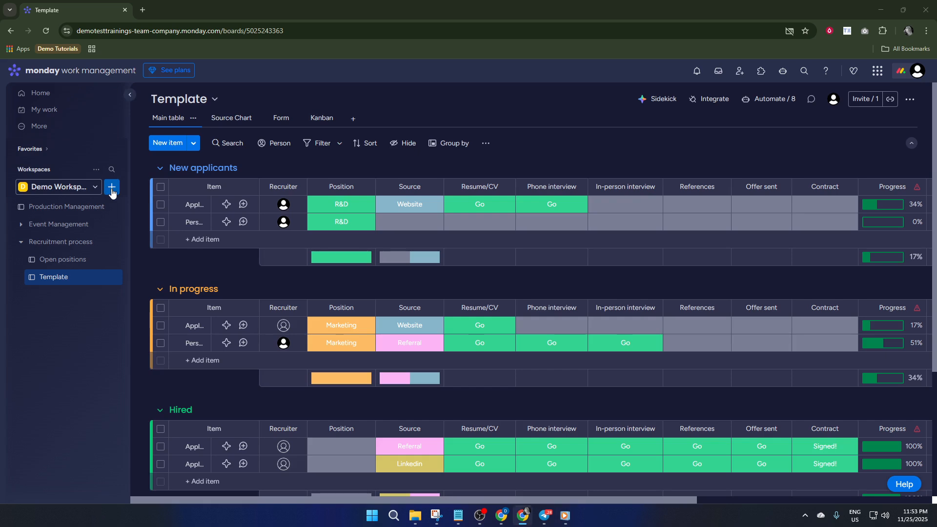
{"action": "left_click", "coordinate": [112, 187]}
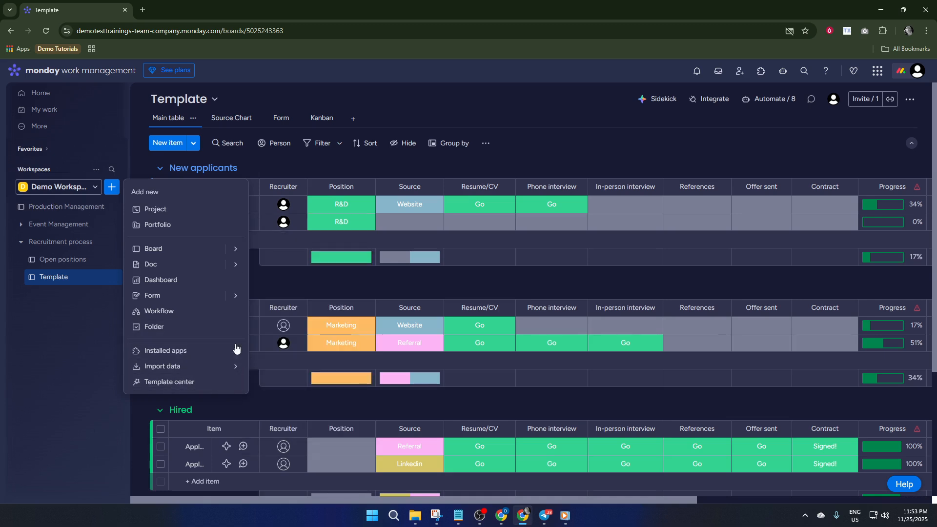
{"action": "mouse_move", "coordinate": [169, 350]}
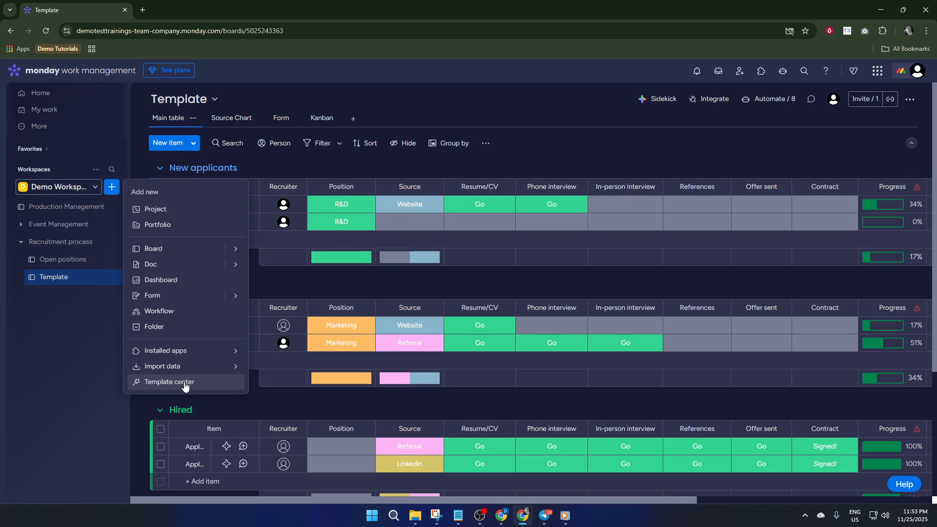
{"action": "left_click", "coordinate": [185, 382]}
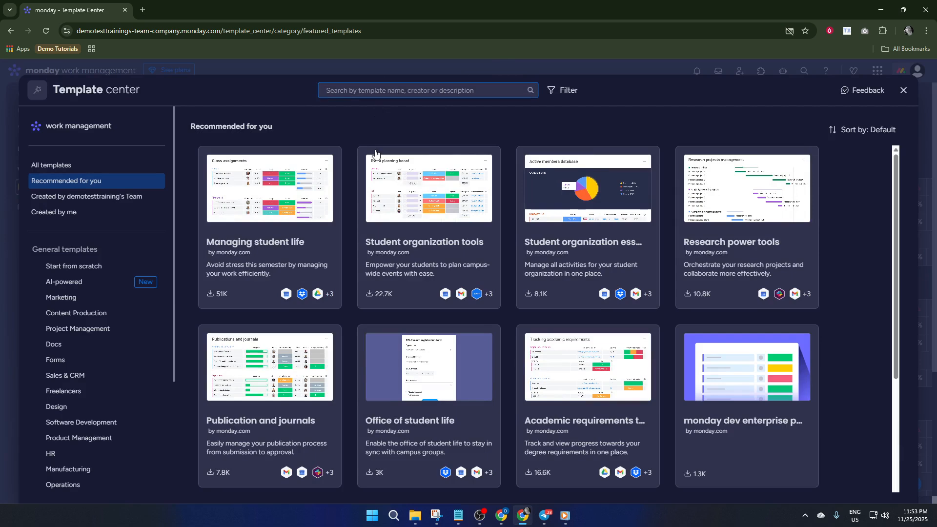
{"action": "scroll", "coordinate": [375, 126], "scroll_direction": "down", "scroll_amount": 2}
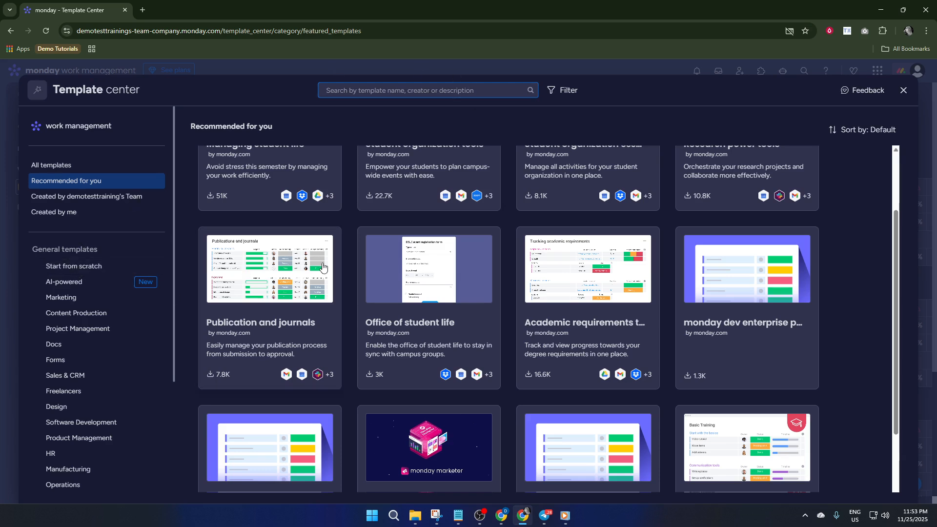
Search the template center for "marketing" and add the Marketing activities template to the workspace.
{"action": "left_click", "coordinate": [406, 90]}
{"action": "type", "text": "ma"}
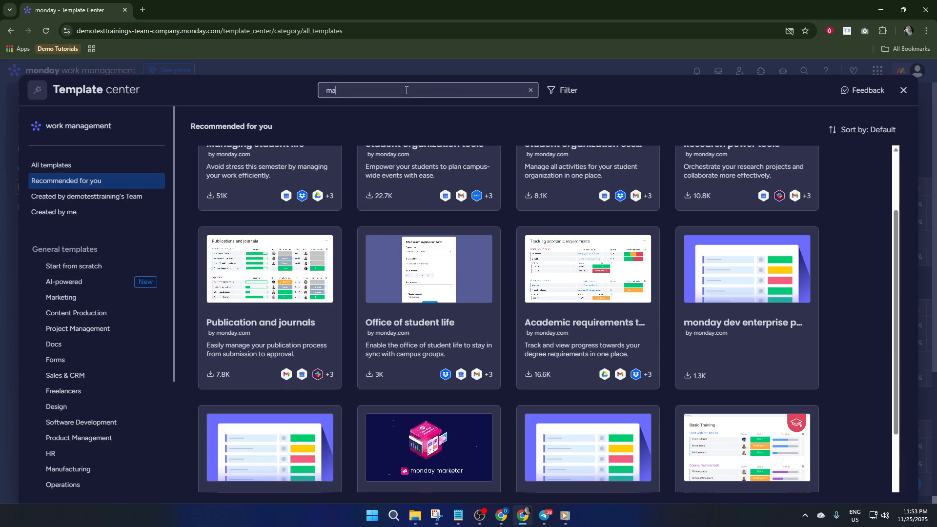
{"action": "type", "text": "rketing"}
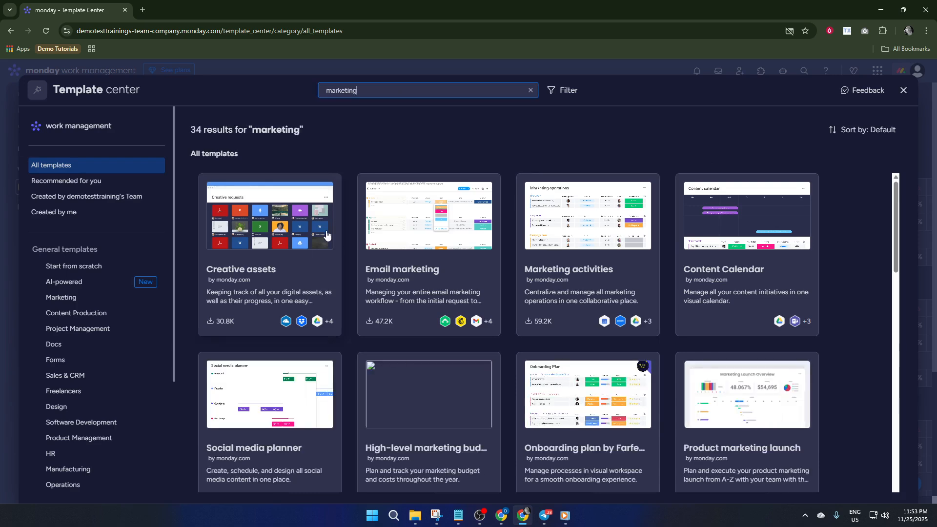
{"action": "scroll", "coordinate": [342, 235], "scroll_direction": "down", "scroll_amount": 3}
{"action": "scroll", "coordinate": [473, 235], "scroll_direction": "up", "scroll_amount": 3}
{"action": "left_click", "coordinate": [583, 279]}
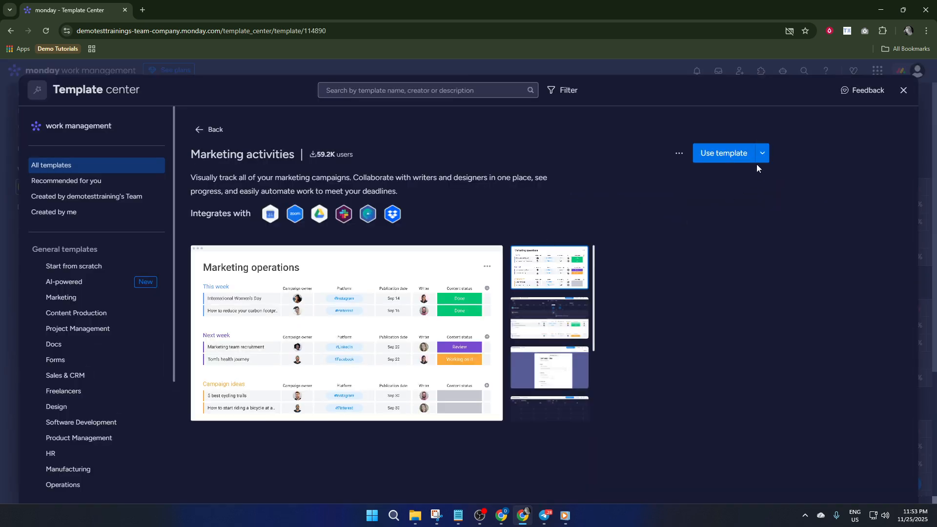
{"action": "left_click", "coordinate": [725, 154]}
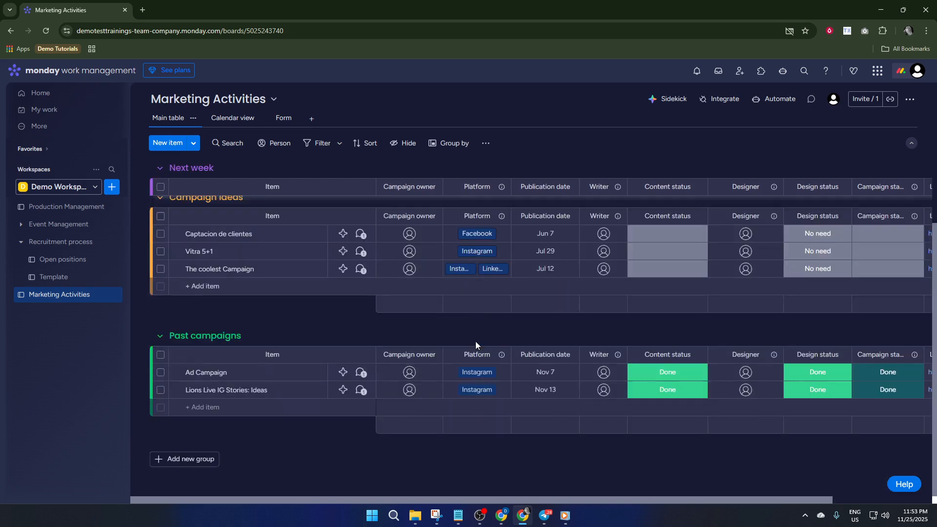
Examine the groups, items and columns of the Marketing Activities board's main table.
{"action": "scroll", "coordinate": [476, 341], "scroll_direction": "down", "scroll_amount": 4}
{"action": "scroll", "coordinate": [476, 346], "scroll_direction": "up", "scroll_amount": 1}
{"action": "scroll", "coordinate": [476, 343], "scroll_direction": "up", "scroll_amount": 3}
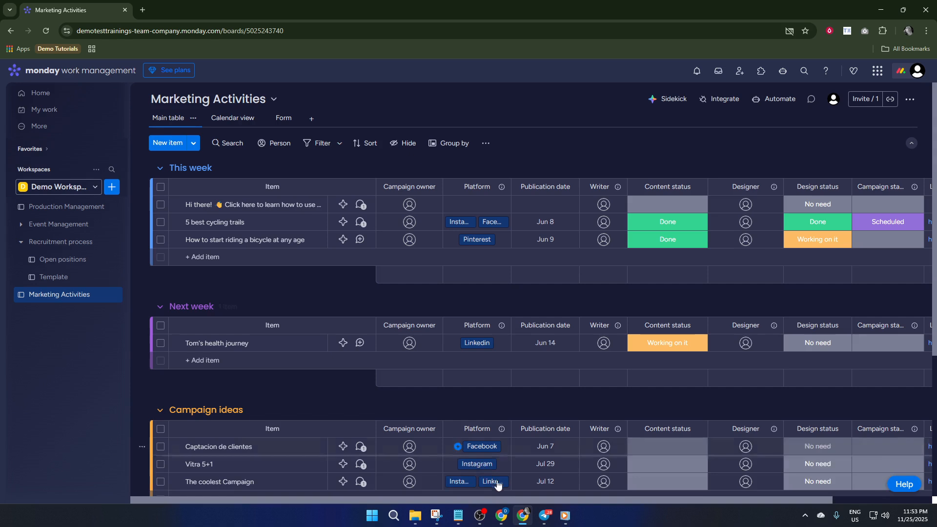
{"action": "left_click_drag", "start_coordinate": [613, 496], "coordinate": [748, 496]}
{"action": "left_click_drag", "start_coordinate": [688, 495], "coordinate": [601, 486]}
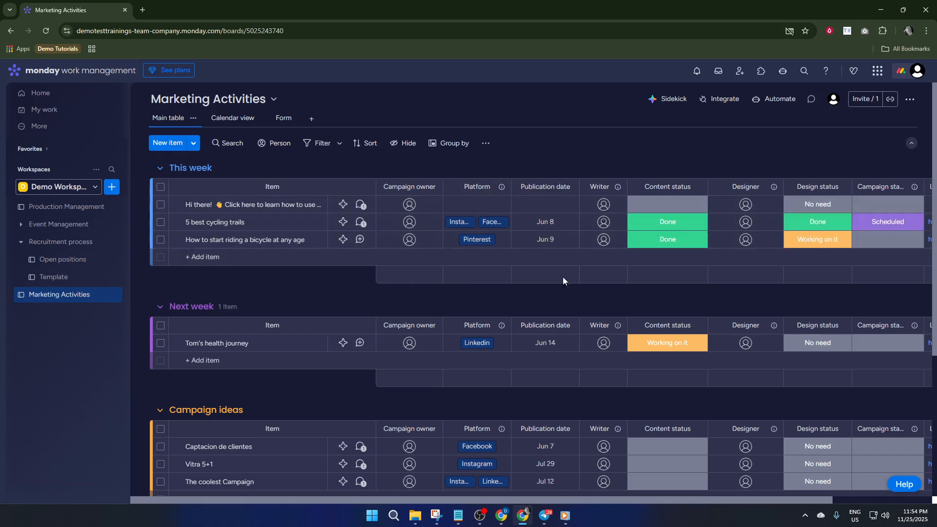
{"action": "scroll", "coordinate": [617, 331], "scroll_direction": "down", "scroll_amount": 5}
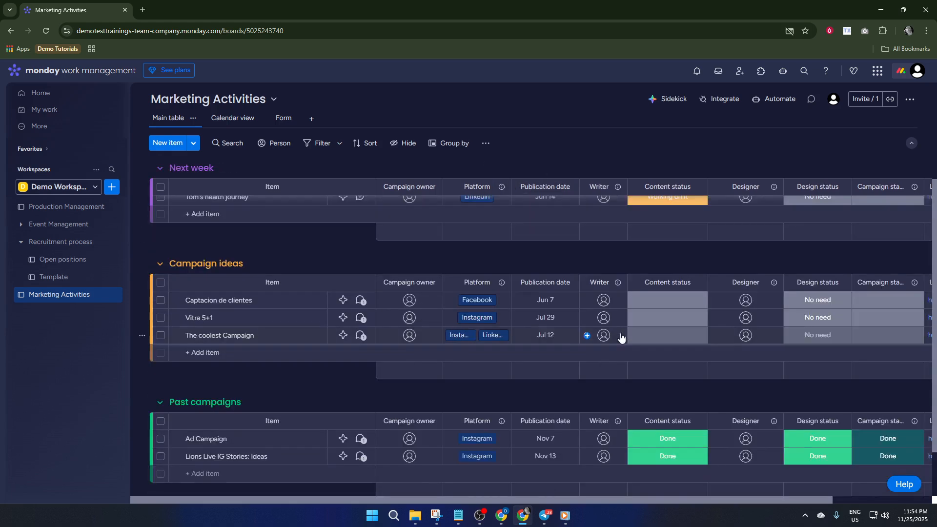
{"action": "scroll", "coordinate": [619, 333], "scroll_direction": "up", "scroll_amount": 5}
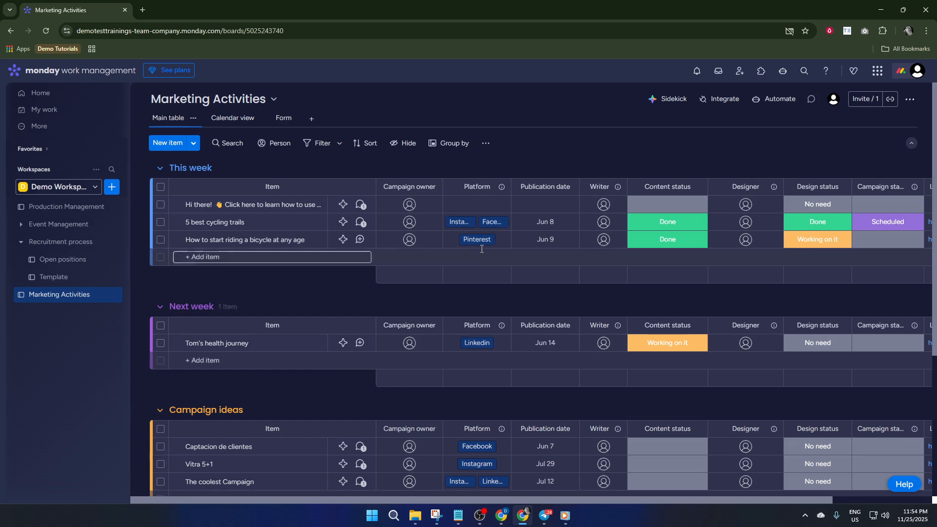
Add an item named "Task 1" to the This week group.
{"action": "left_click", "coordinate": [232, 261]}
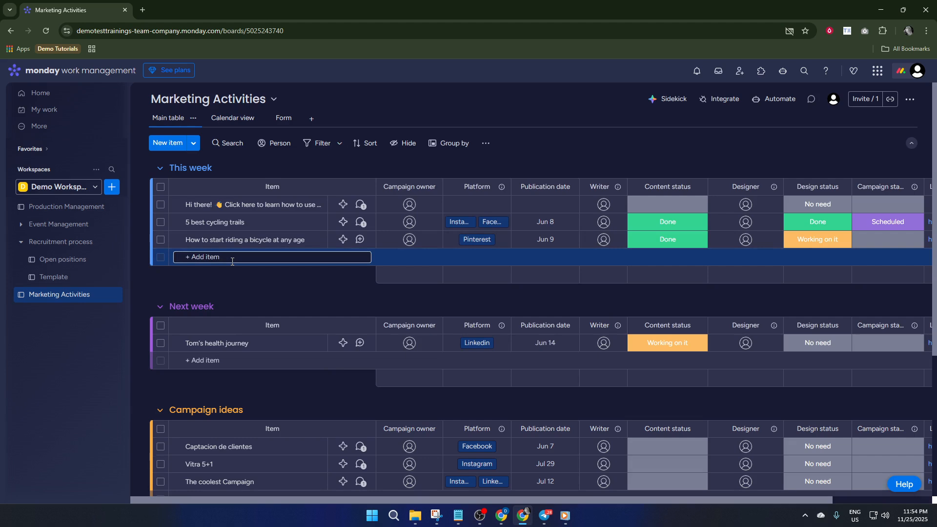
{"action": "type", "text": "Task 1"}
{"action": "key", "text": "Return"}
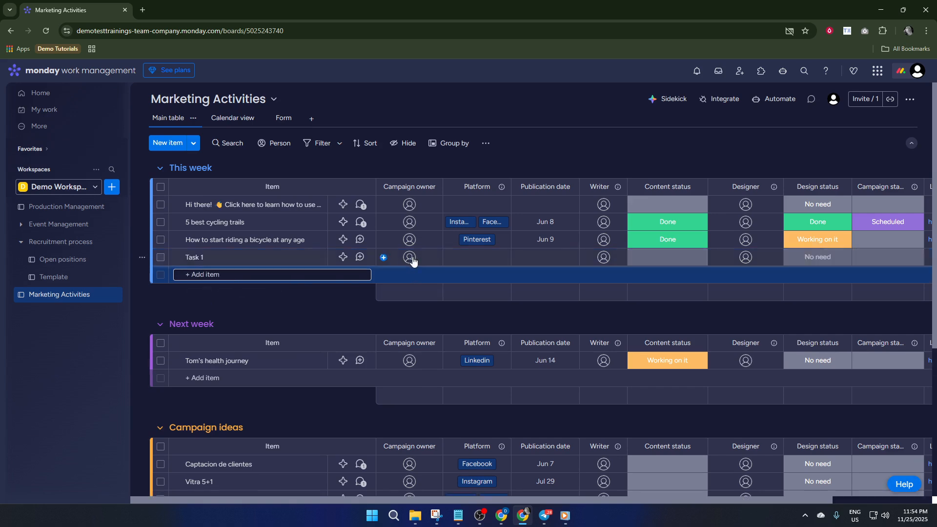
Set Task 1's platform to Facebook and its publication date to November 26, 2025.
{"action": "left_click", "coordinate": [471, 259]}
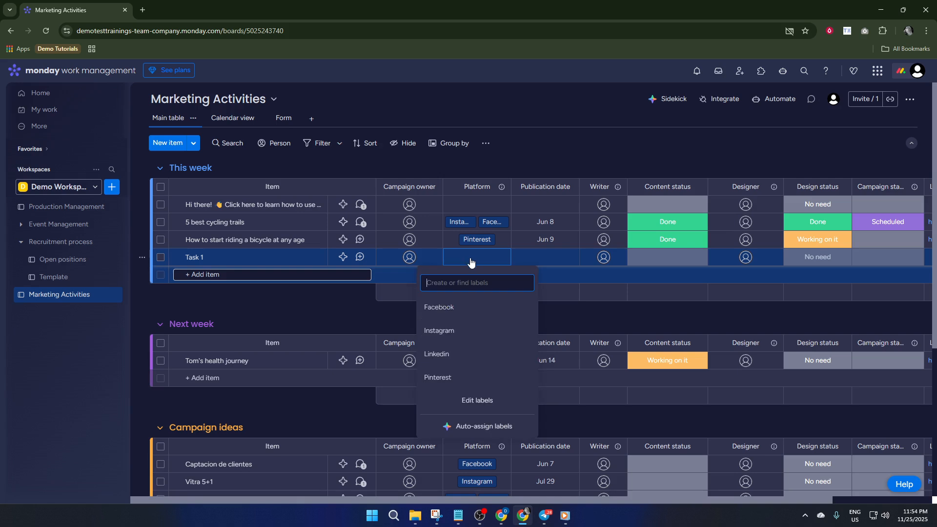
{"action": "left_click", "coordinate": [464, 313]}
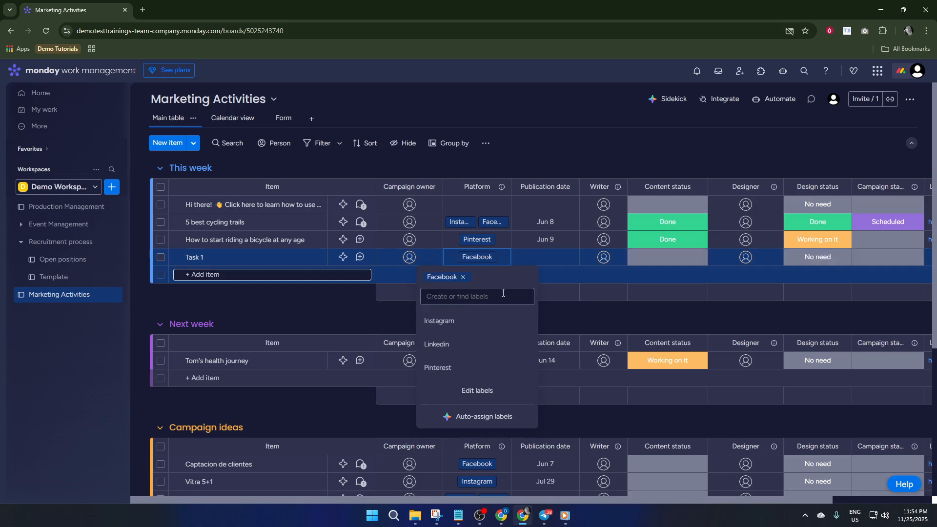
{"action": "left_click", "coordinate": [539, 257]}
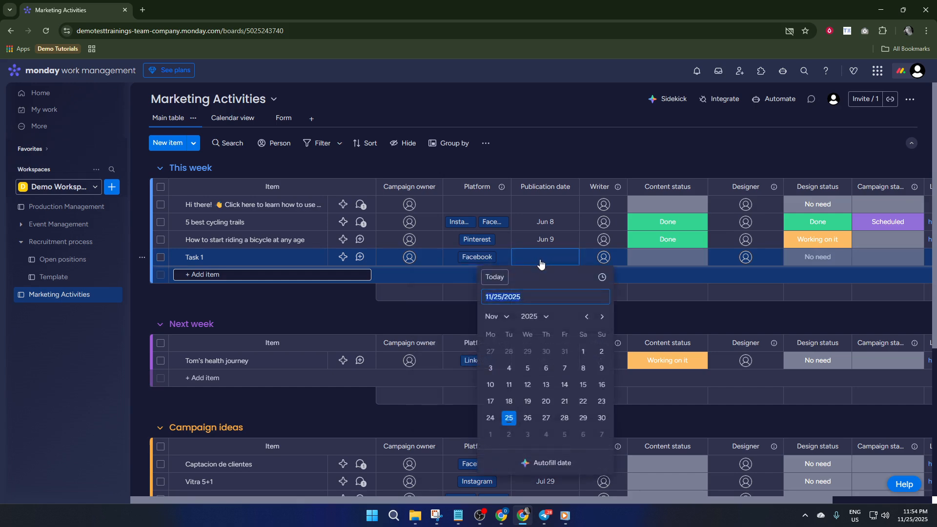
{"action": "left_click", "coordinate": [528, 418]}
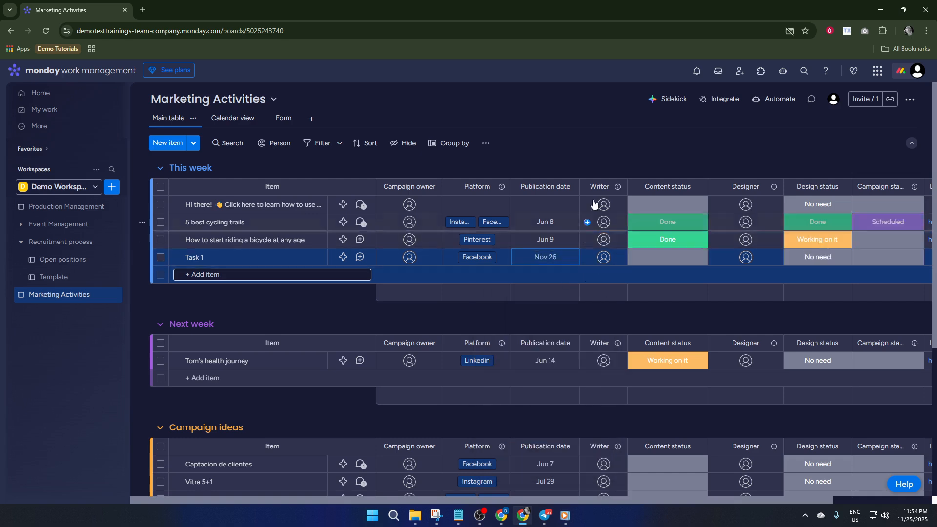
Assign the third suggested person as Task 1's writer and the fourth suggested person as its designer.
{"action": "left_click", "coordinate": [605, 258]}
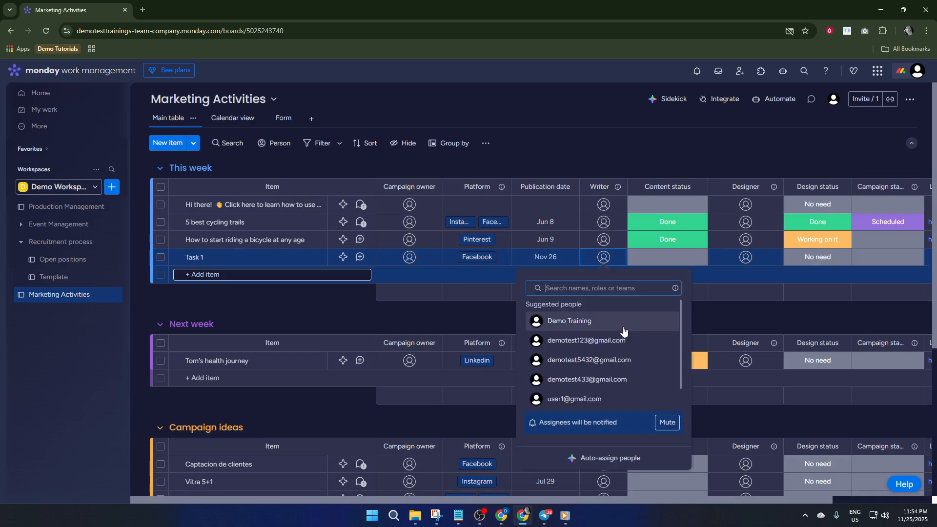
{"action": "left_click", "coordinate": [610, 361]}
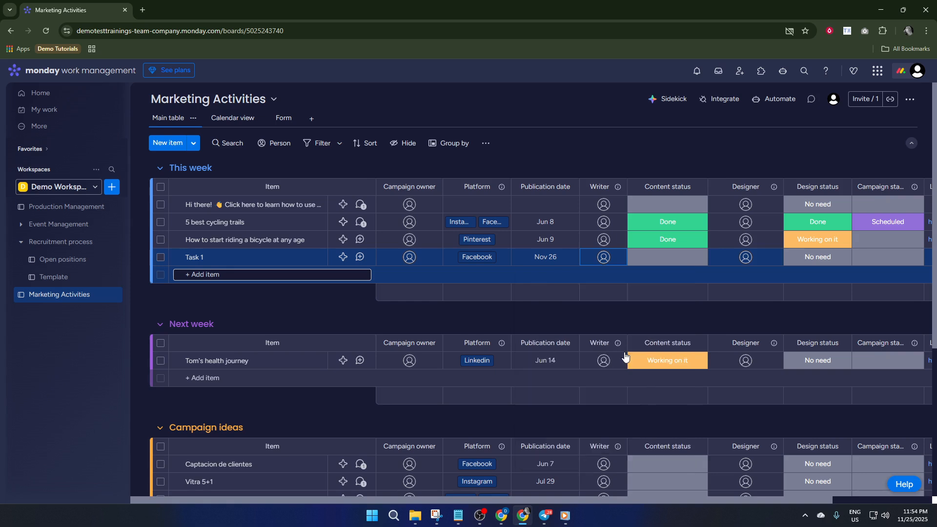
{"action": "left_click", "coordinate": [742, 261]}
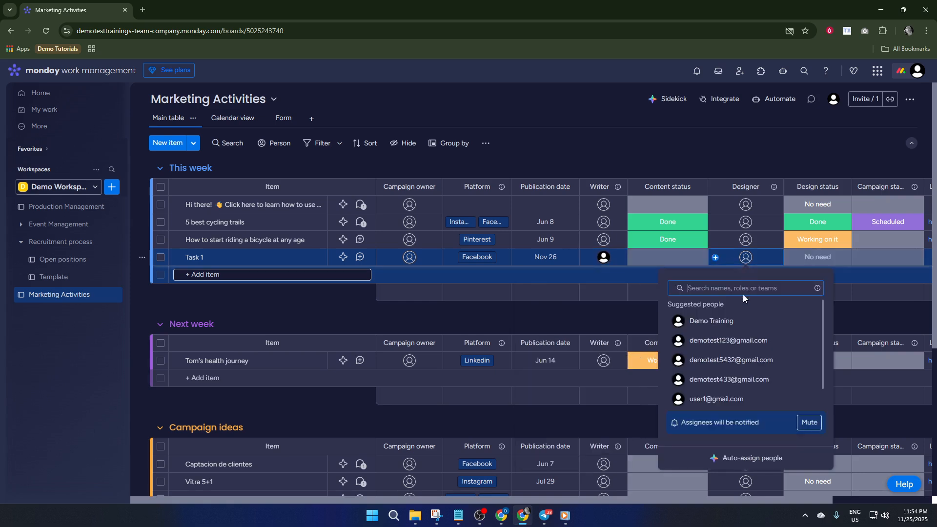
{"action": "left_click", "coordinate": [739, 380]}
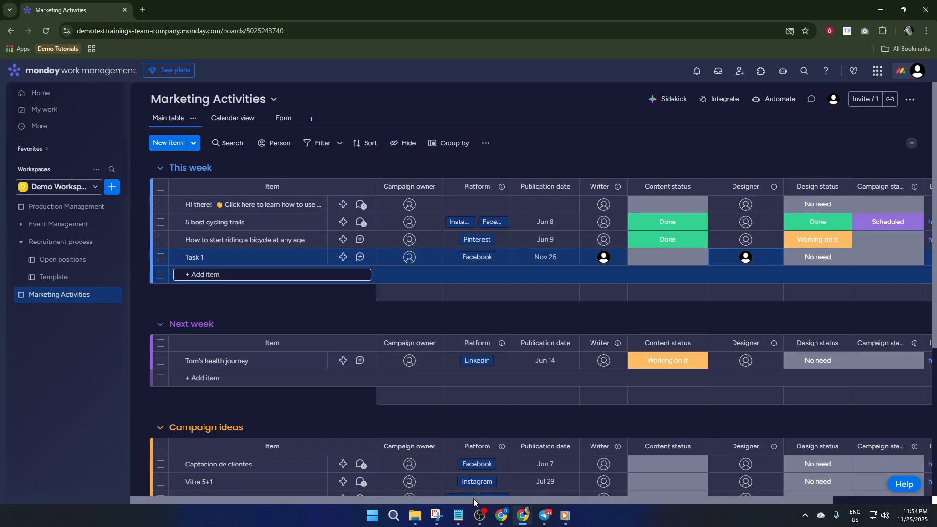
Set the campaign status of "How to start riding a bicycle at any age" to Live and its design status to Done.
{"action": "left_click_drag", "start_coordinate": [473, 498], "coordinate": [599, 487]}
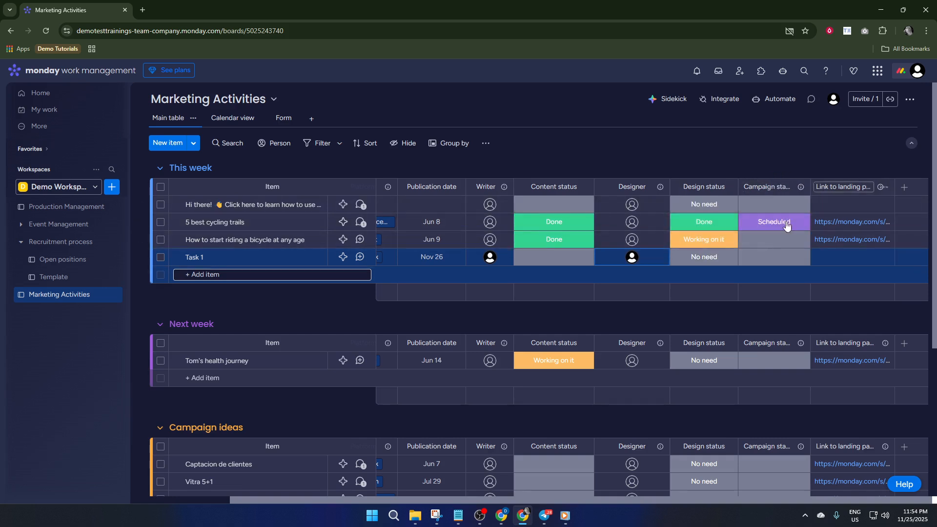
{"action": "left_click", "coordinate": [777, 245]}
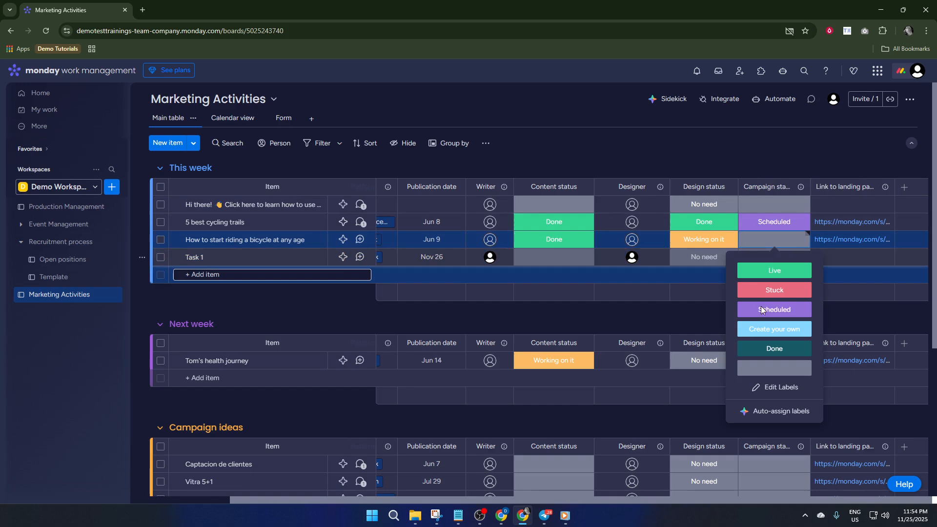
{"action": "left_click", "coordinate": [777, 276]}
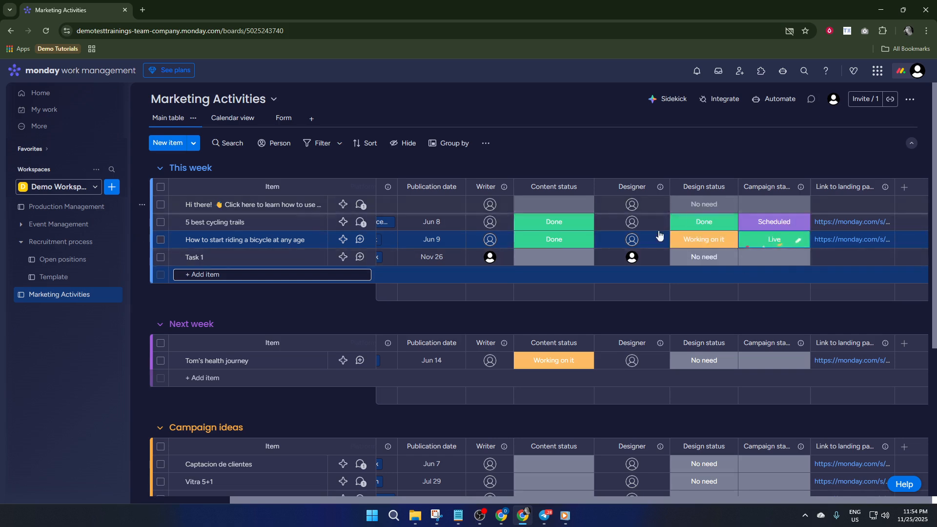
{"action": "left_click", "coordinate": [704, 240]}
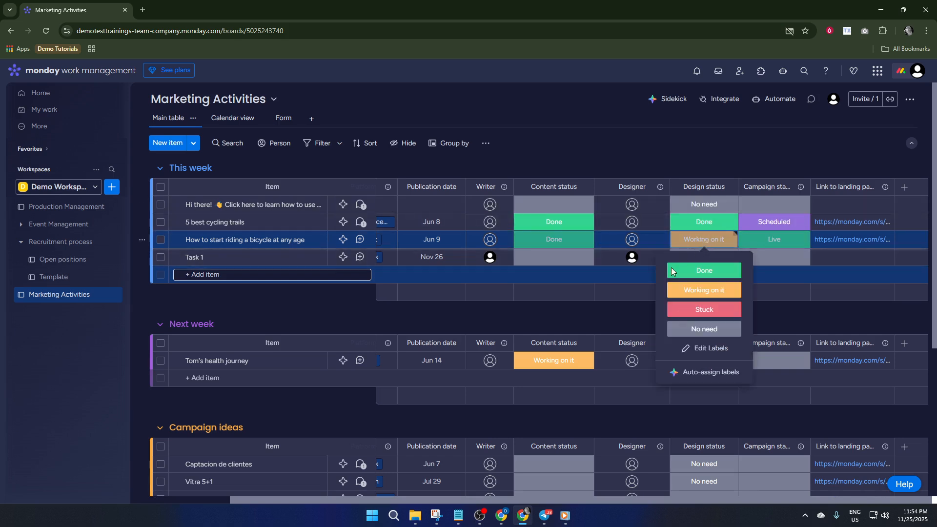
{"action": "left_click", "coordinate": [704, 271]}
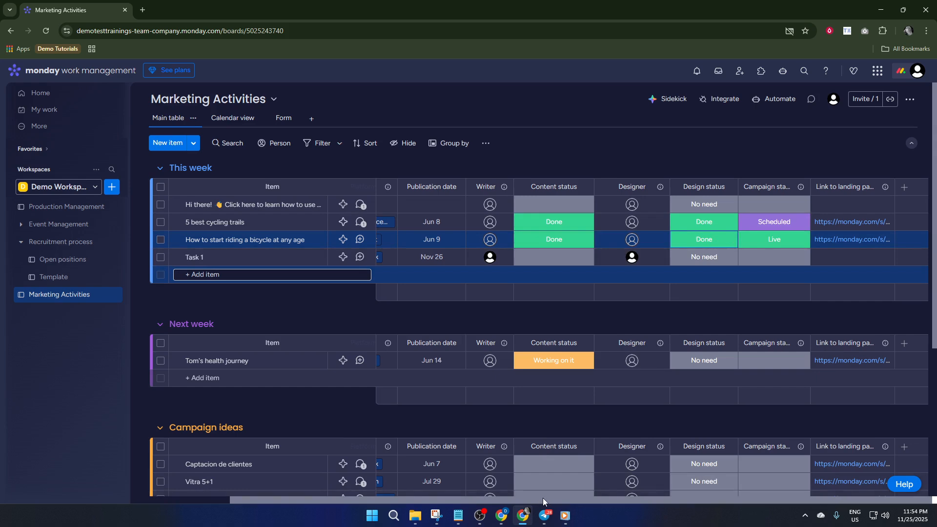
{"action": "left_click_drag", "start_coordinate": [543, 497], "coordinate": [415, 496]}
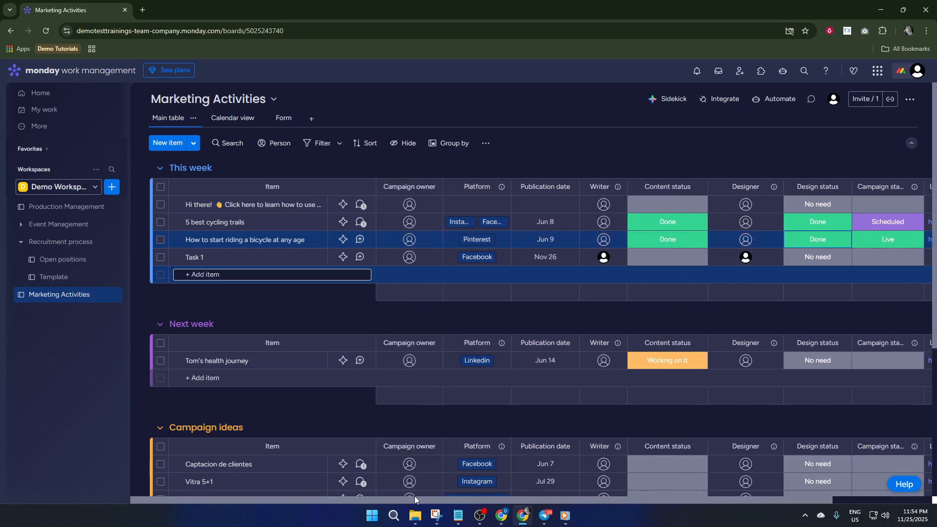
{"action": "left_click", "coordinate": [311, 119]}
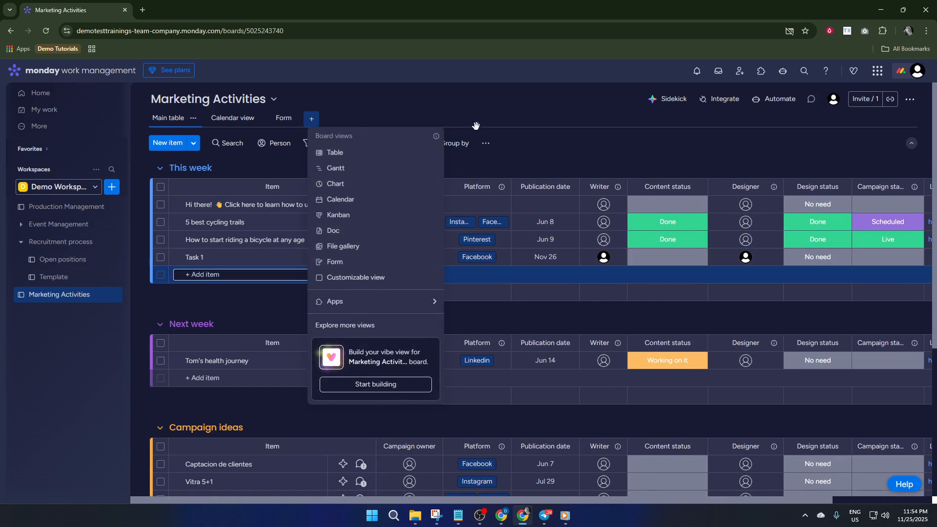
{"action": "left_click", "coordinate": [484, 99]}
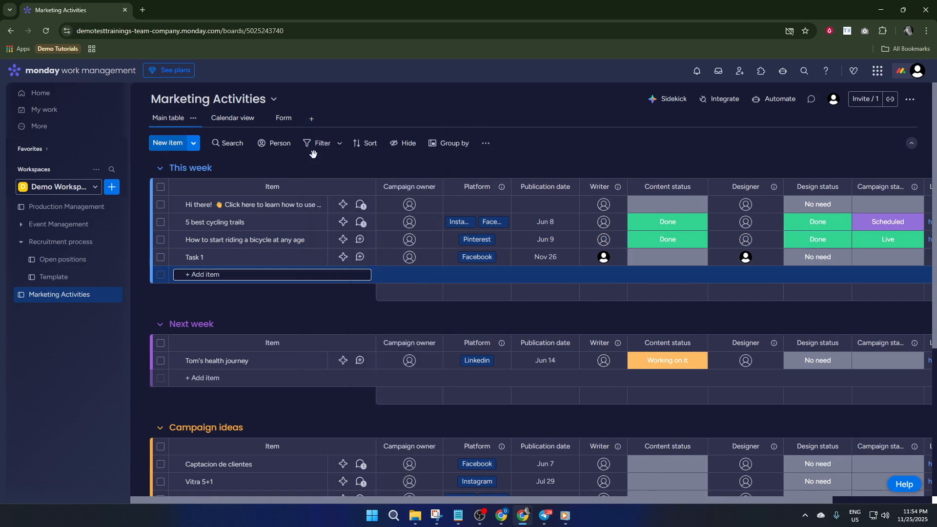